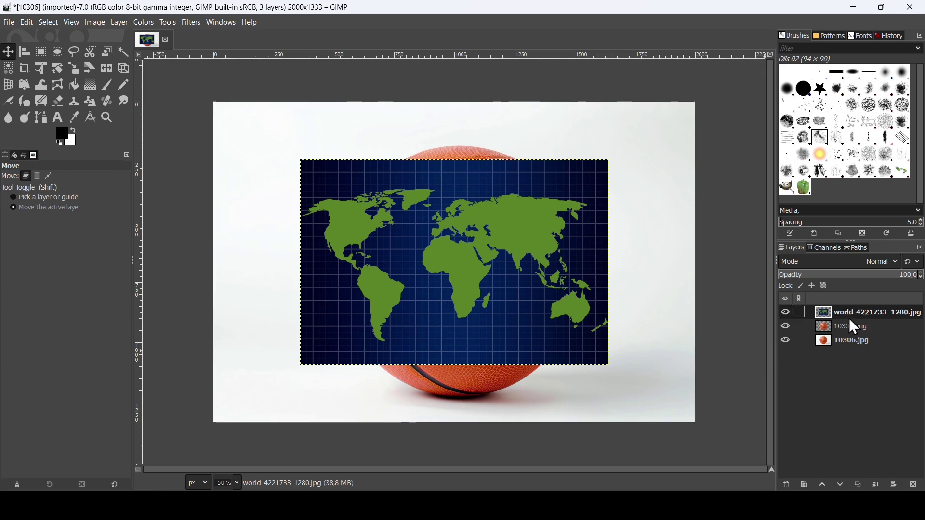
# Toggle the world map, 10306.png and 10306.jpg layers' visibility to compare them, ending on the world map layer.
pyautogui.click(787, 314)
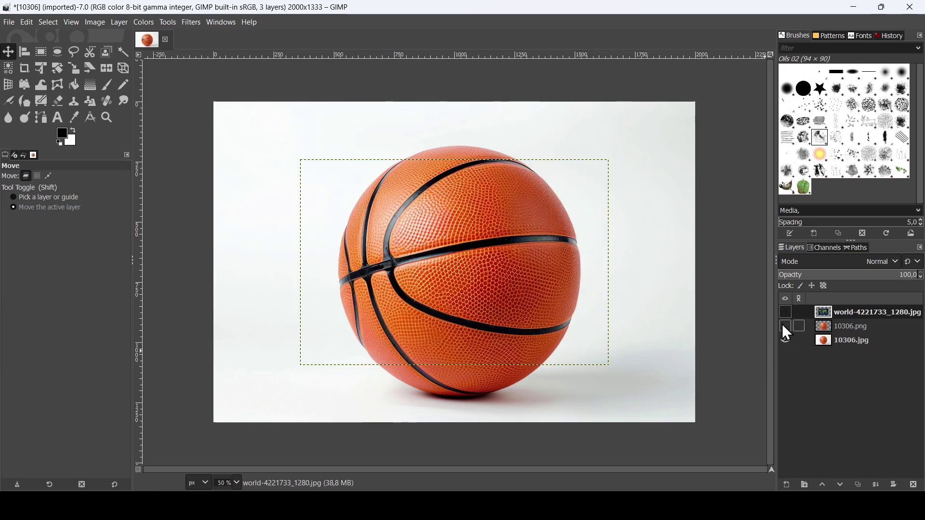
pyautogui.click(836, 340)
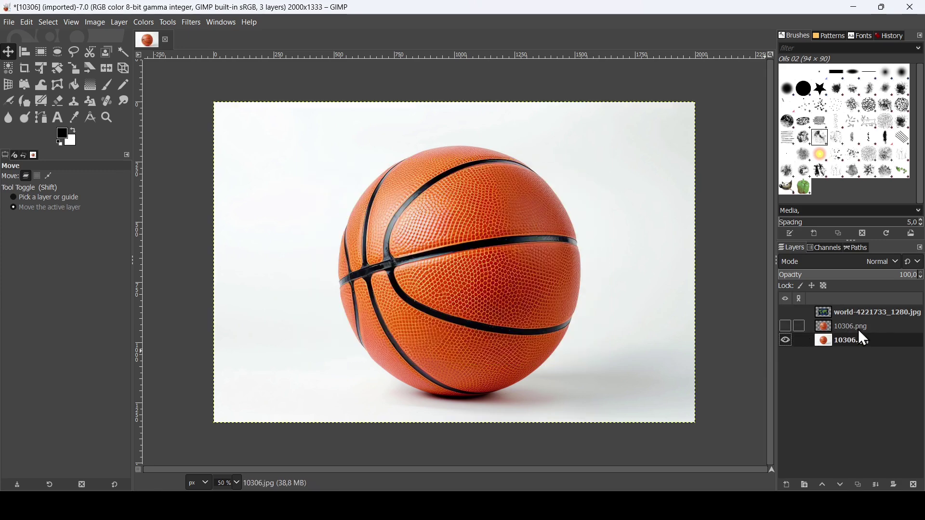
pyautogui.click(785, 341)
pyautogui.click(787, 328)
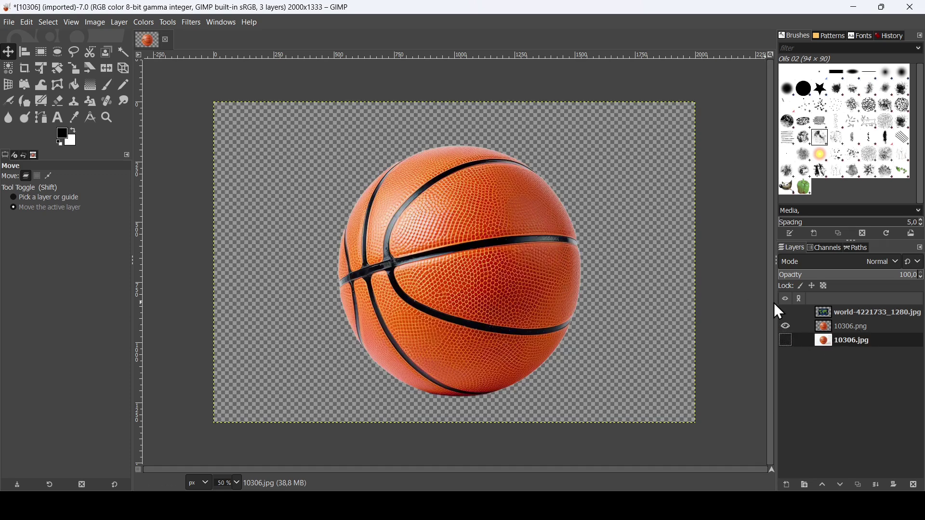
pyautogui.click(787, 342)
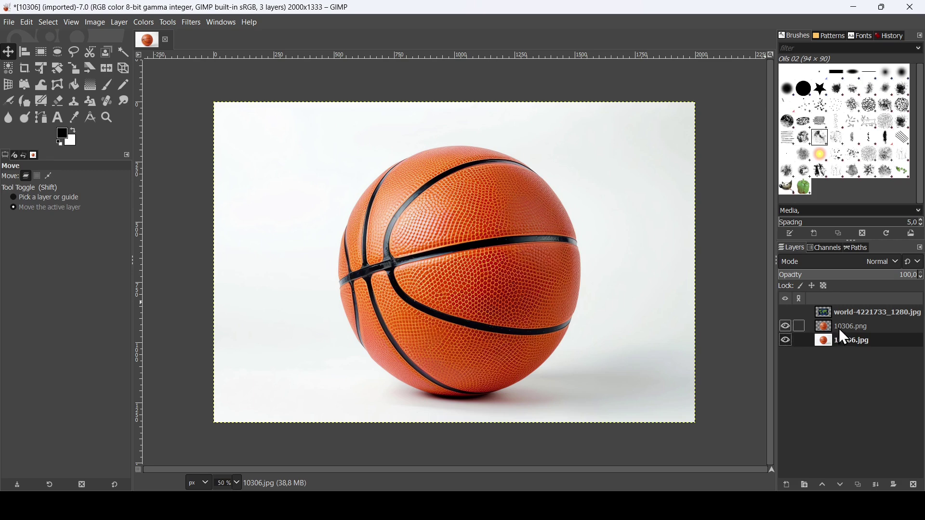
pyautogui.click(788, 315)
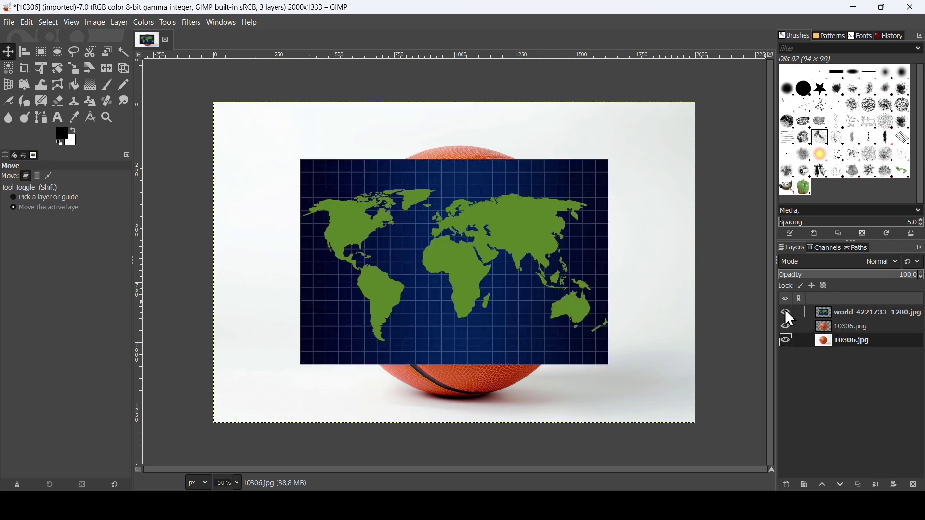
pyautogui.click(849, 314)
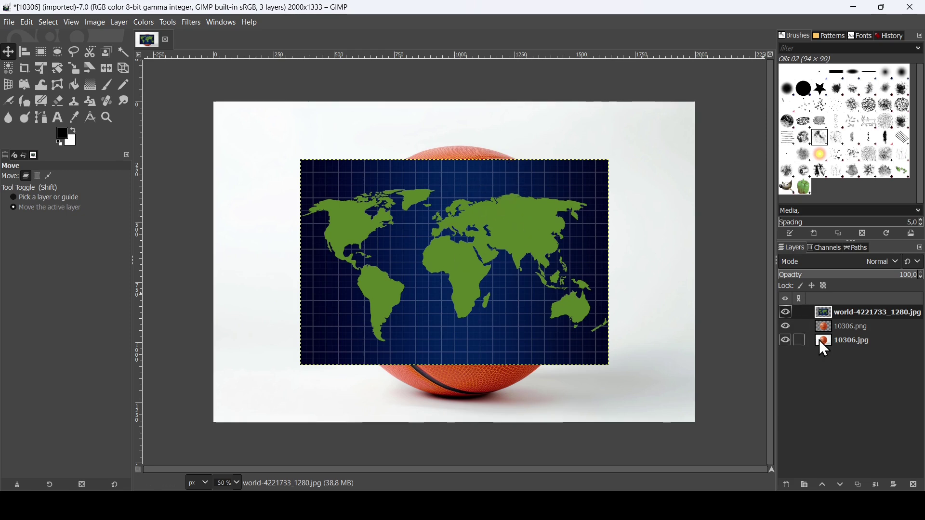
# Lower the world map layer's opacity to 70.3.
pyautogui.click(787, 317)
pyautogui.click(787, 317)
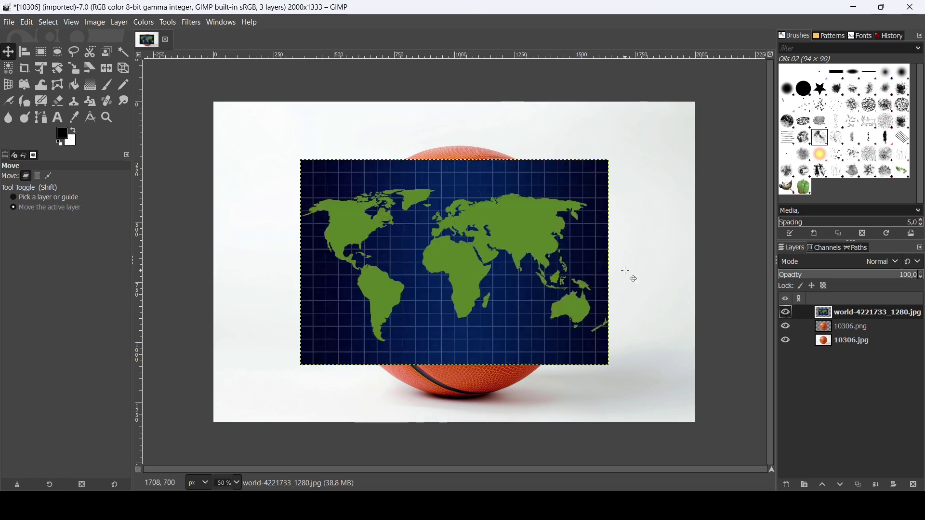
pyautogui.click(76, 65)
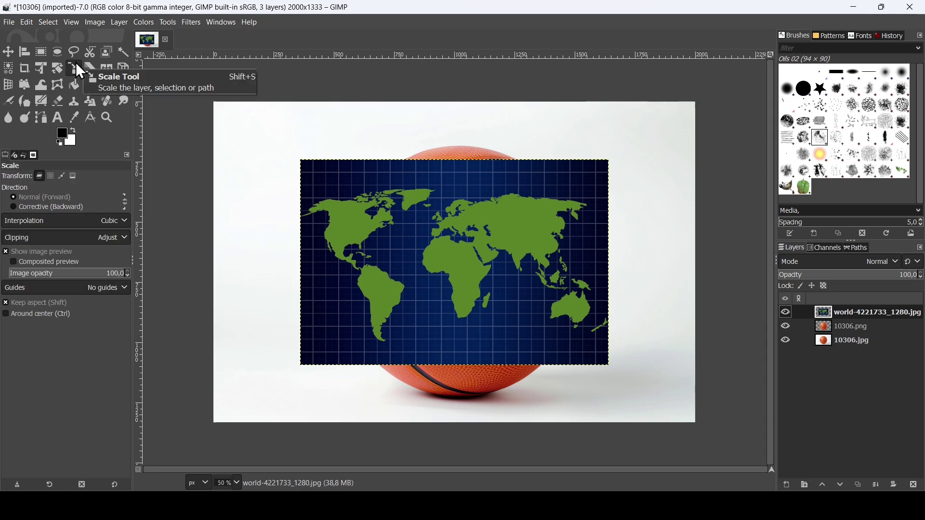
pyautogui.click(879, 277)
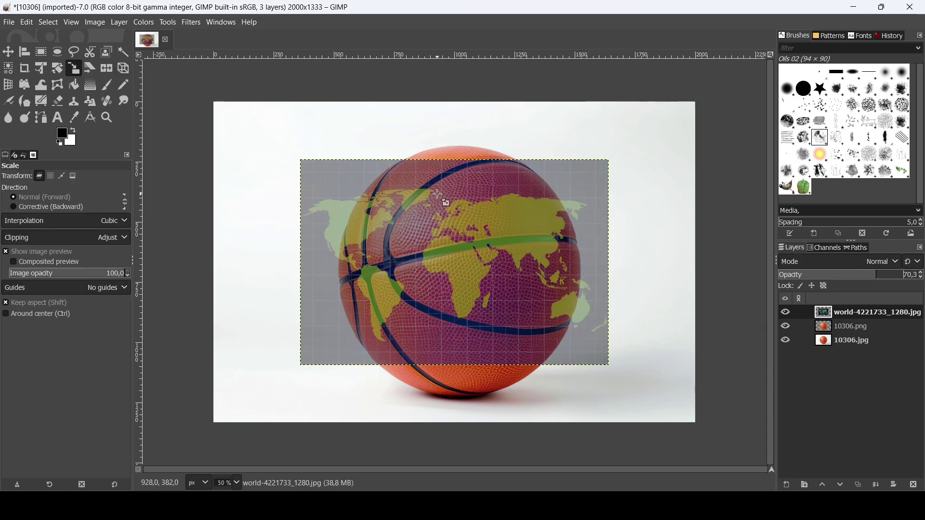
# Scale the world map to 1711×1140 and position it over the basketball.
pyautogui.click(506, 216)
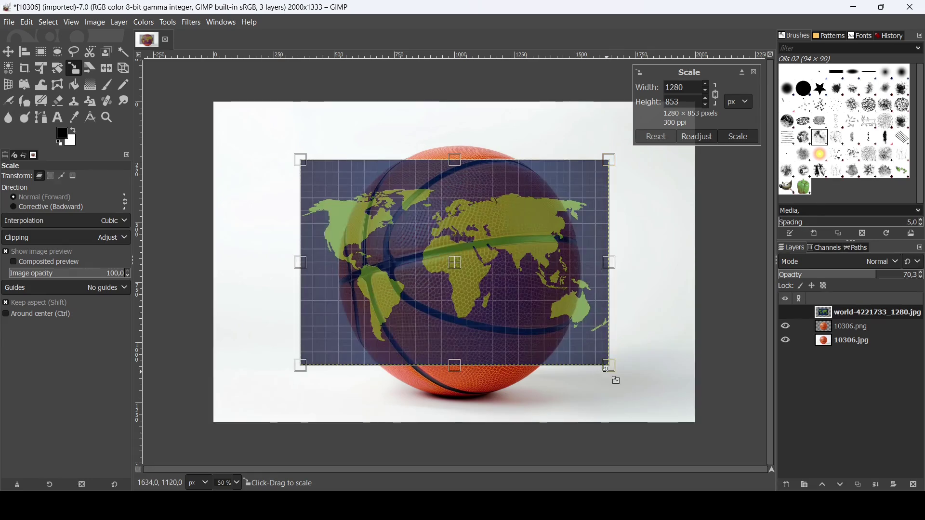
pyautogui.moveTo(620, 379); pyautogui.dragTo(723, 447)
pyautogui.moveTo(512, 308); pyautogui.dragTo(467, 279)
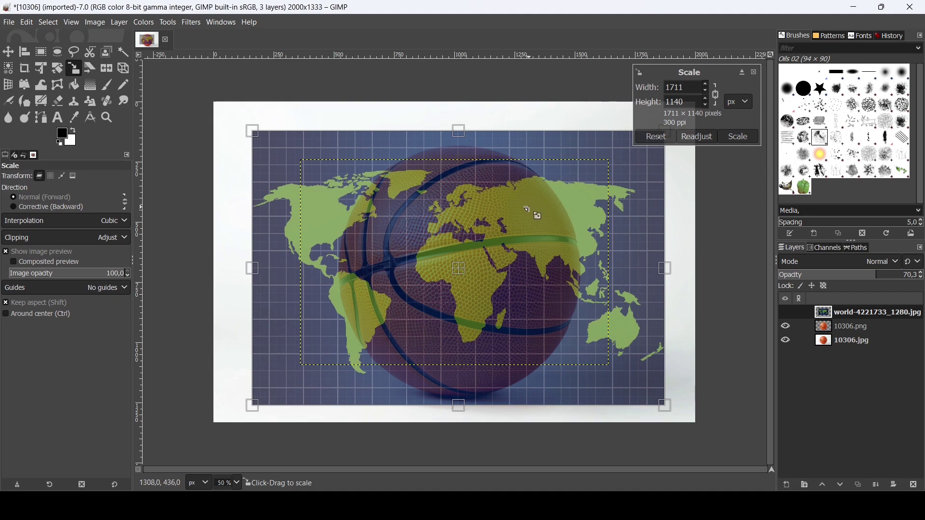
pyautogui.click(747, 137)
pyautogui.click(914, 276)
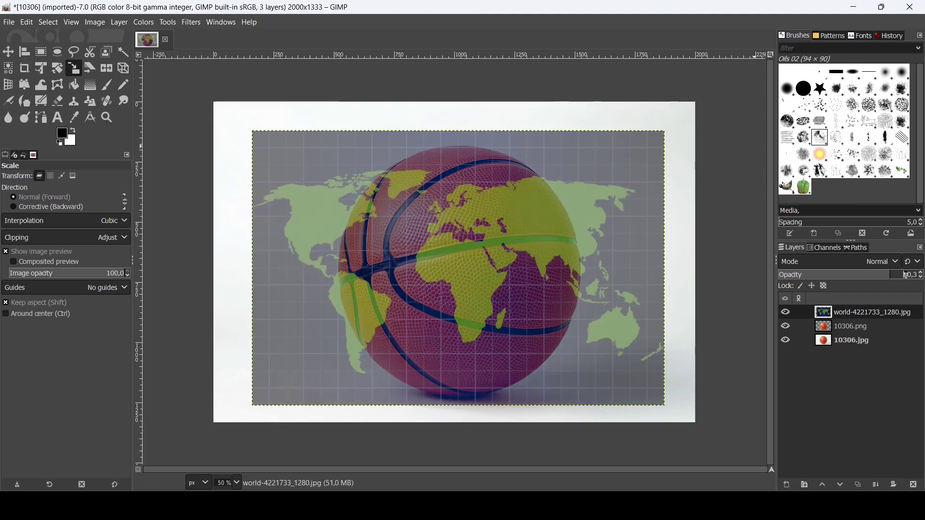
# Restore the world map to 100 opacity, hide it, and select the 10306.jpg layer.
pyautogui.moveTo(914, 275); pyautogui.dragTo(923, 276)
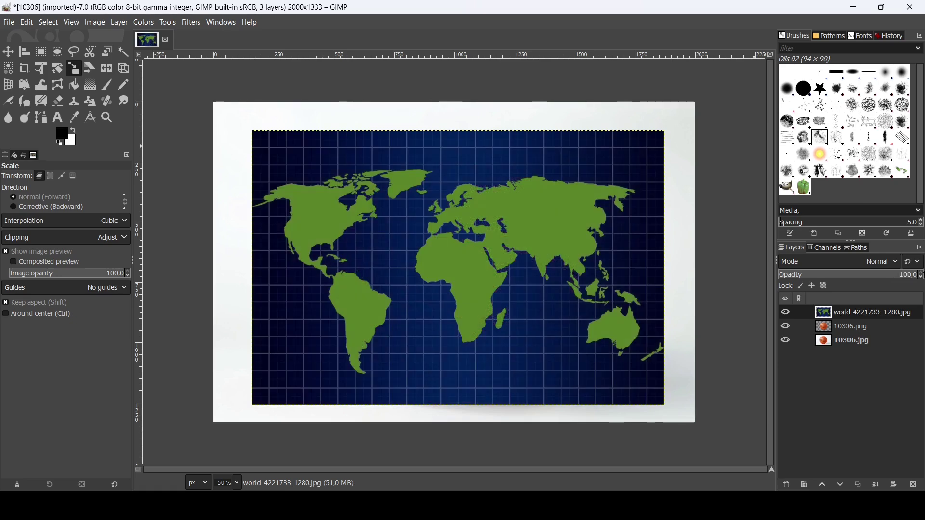
pyautogui.click(786, 327)
pyautogui.click(789, 314)
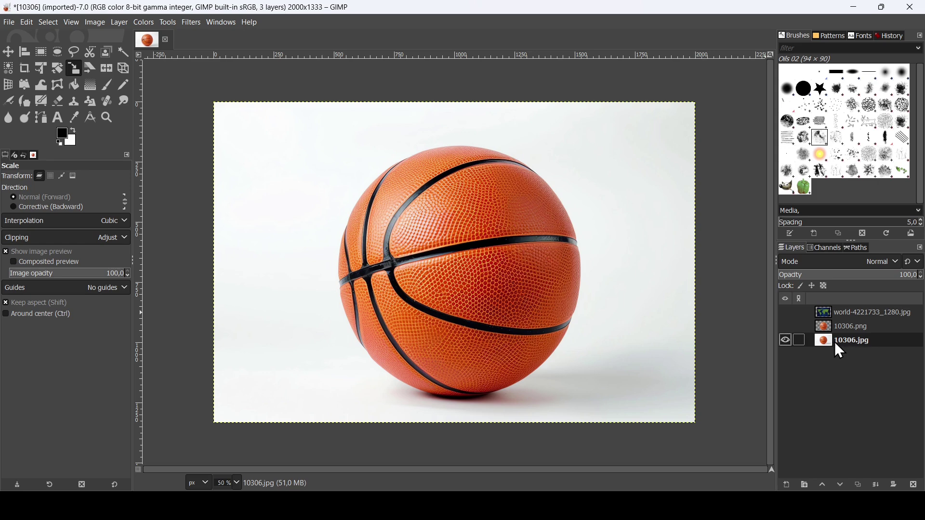
# Set Hue-Saturation saturation to -100 on the basketball photo.
pyautogui.click(147, 22)
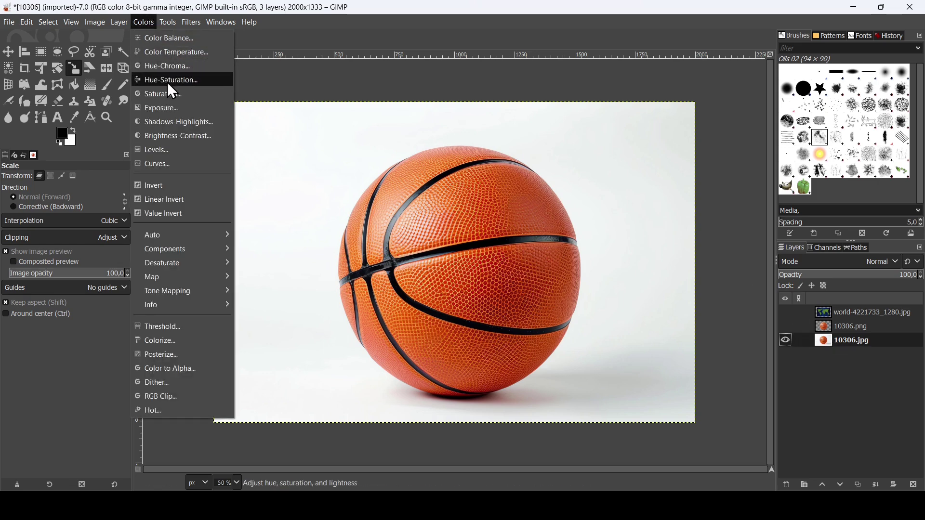
pyautogui.click(169, 83)
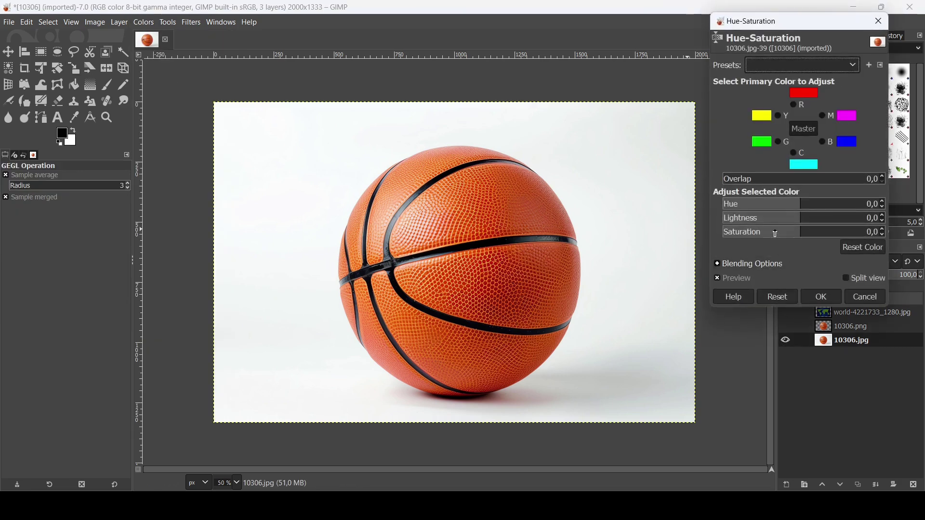
pyautogui.moveTo(775, 234); pyautogui.dragTo(704, 234)
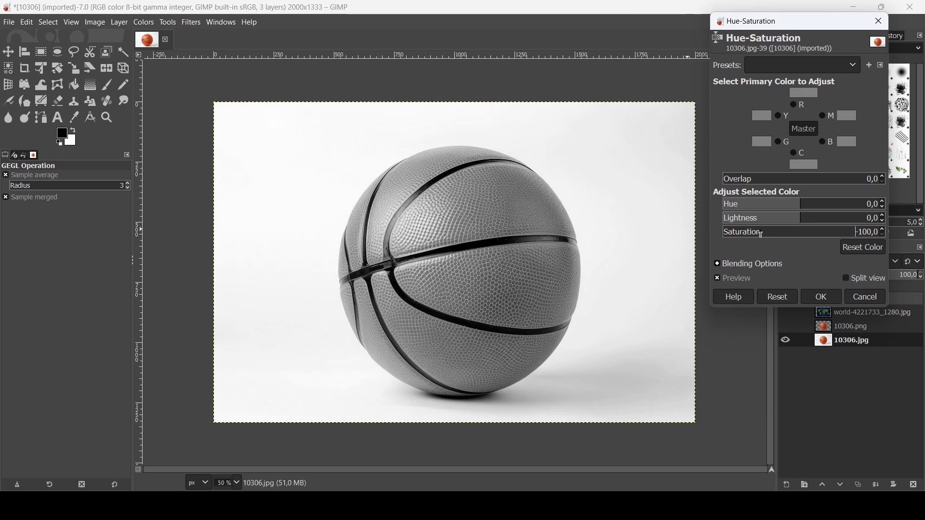
# Confirm the desaturation, move the world map below 10306.png, and set its mode to Overlay.
pyautogui.click(823, 296)
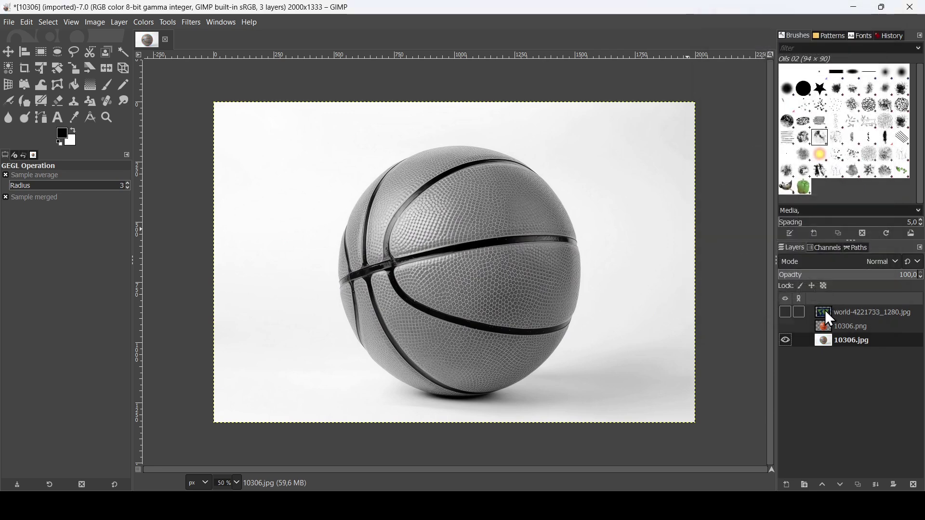
pyautogui.click(786, 313)
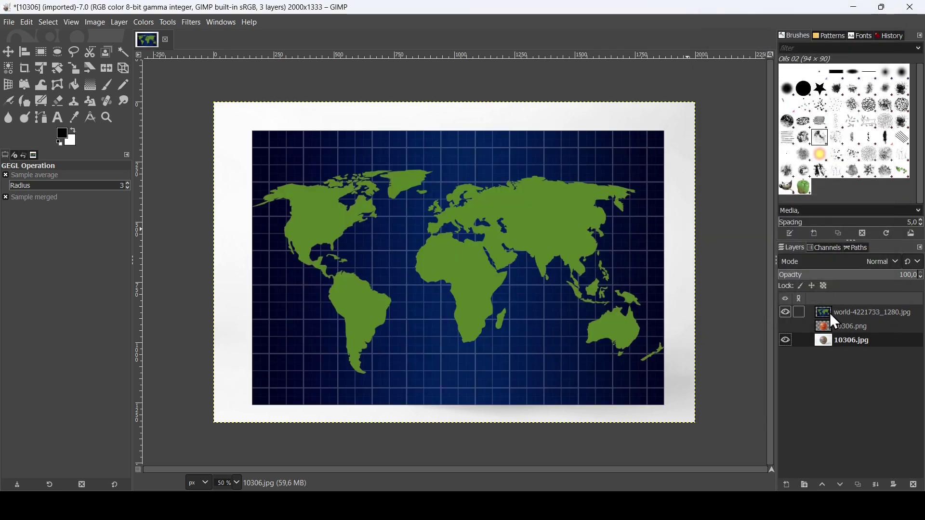
pyautogui.moveTo(831, 314); pyautogui.dragTo(828, 331)
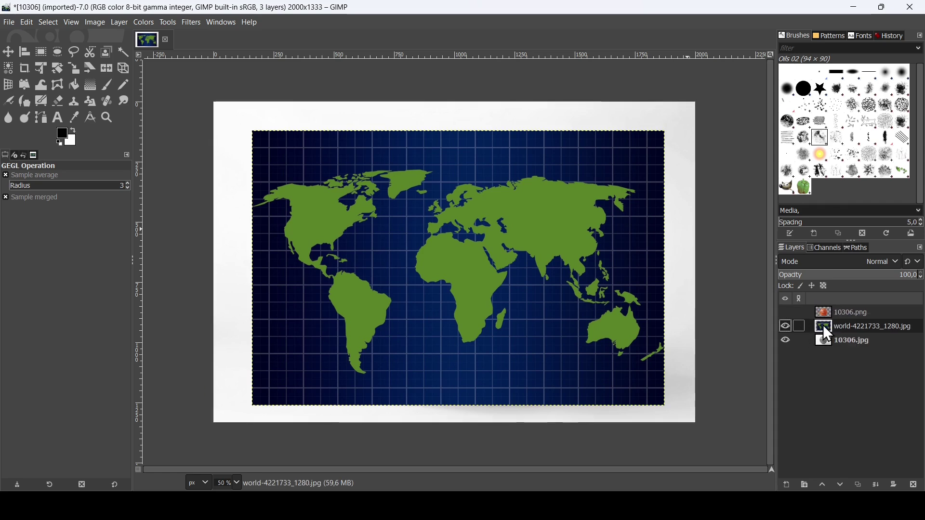
pyautogui.click(845, 260)
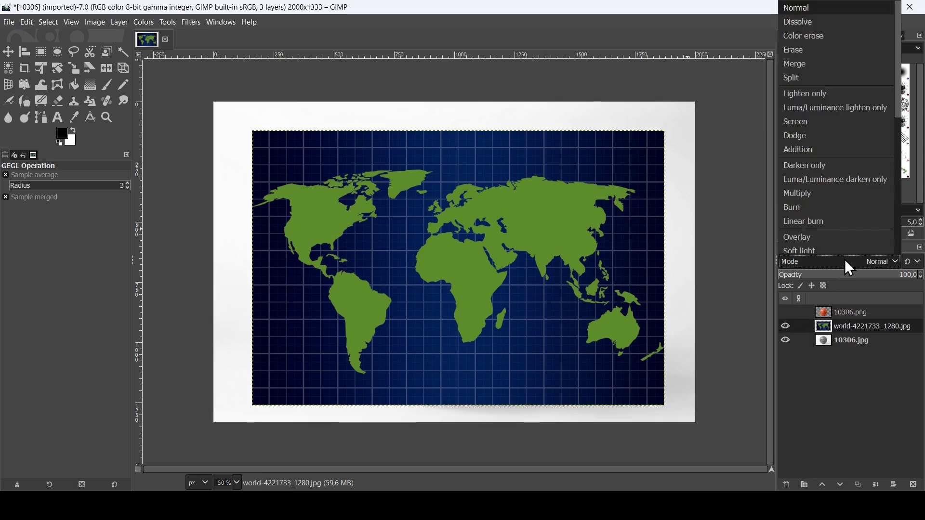
pyautogui.click(840, 237)
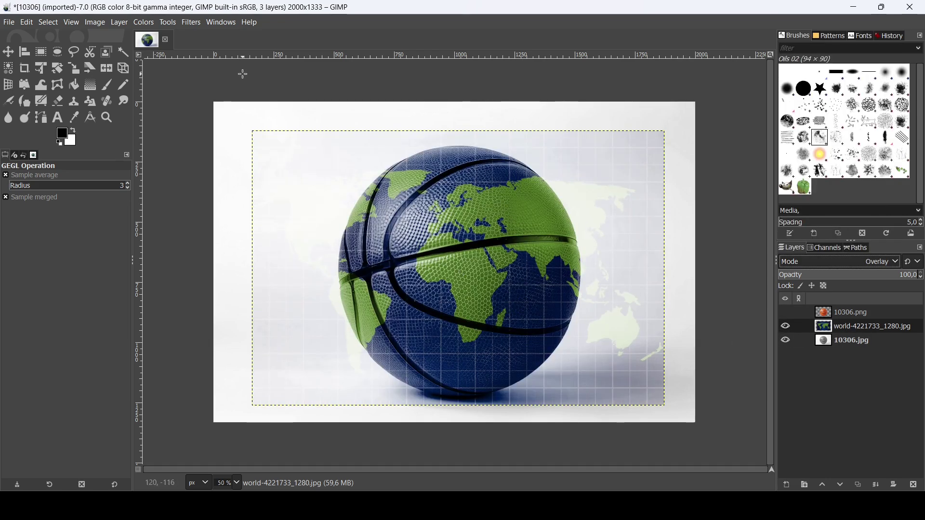
# Set up Spherize on the world map in Radial mode with a 50 angle of view.
pyautogui.click(191, 21)
pyautogui.moveTo(266, 130)
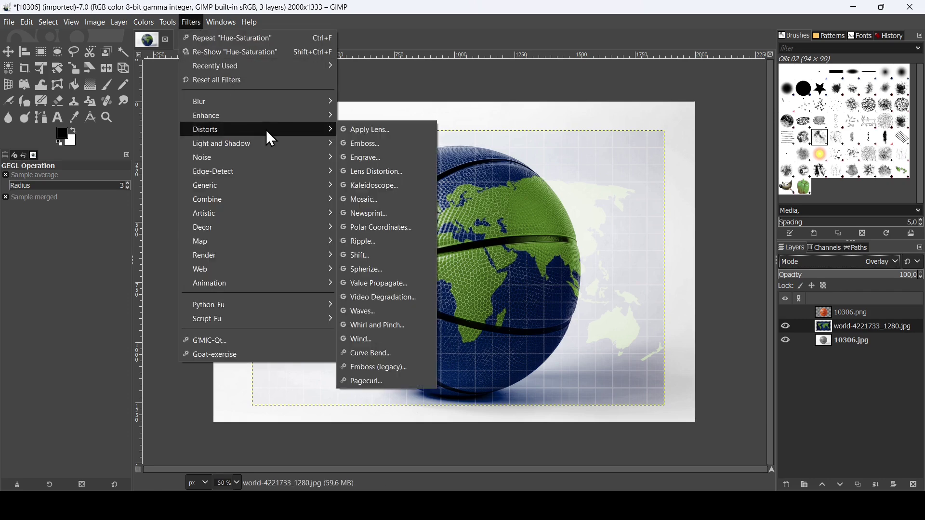
pyautogui.click(389, 269)
pyautogui.moveTo(833, 103); pyautogui.dragTo(756, 115)
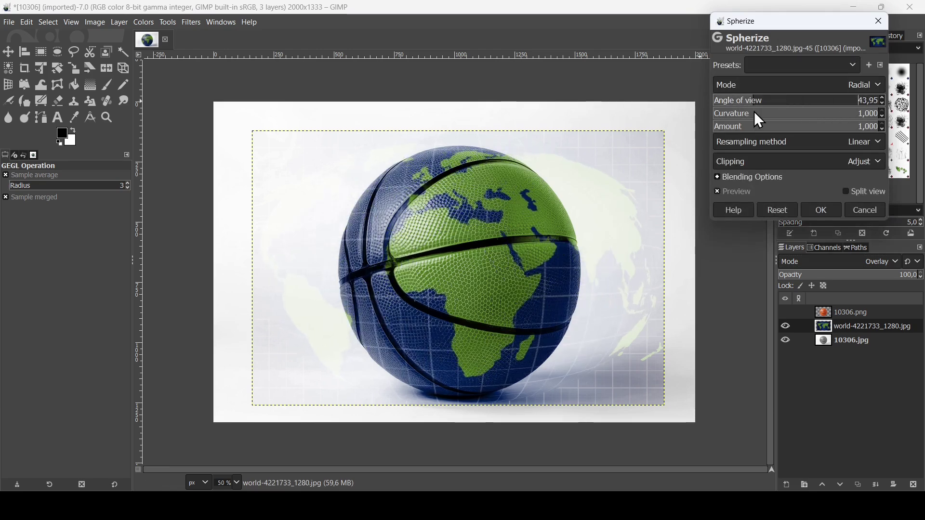
pyautogui.click(828, 87)
pyautogui.click(827, 87)
pyautogui.moveTo(726, 96); pyautogui.dragTo(759, 106)
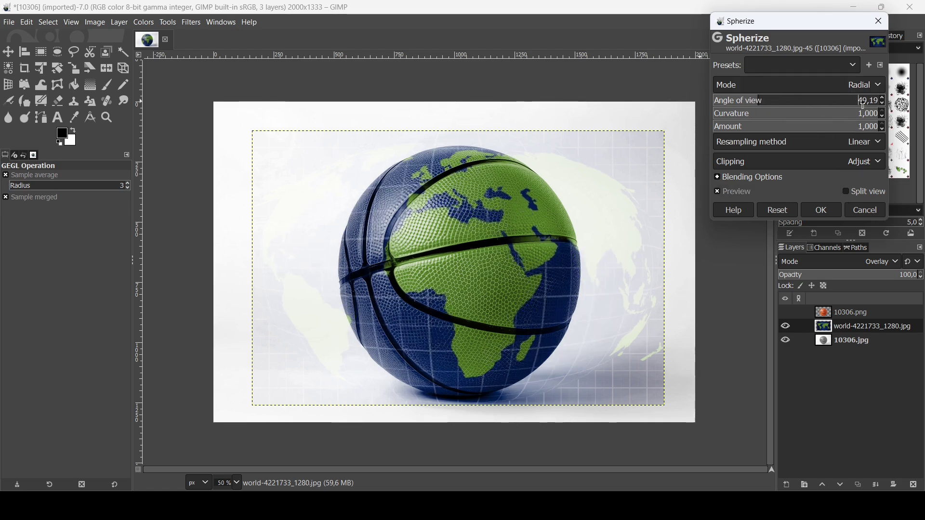
pyautogui.click(871, 103)
pyautogui.click(761, 100)
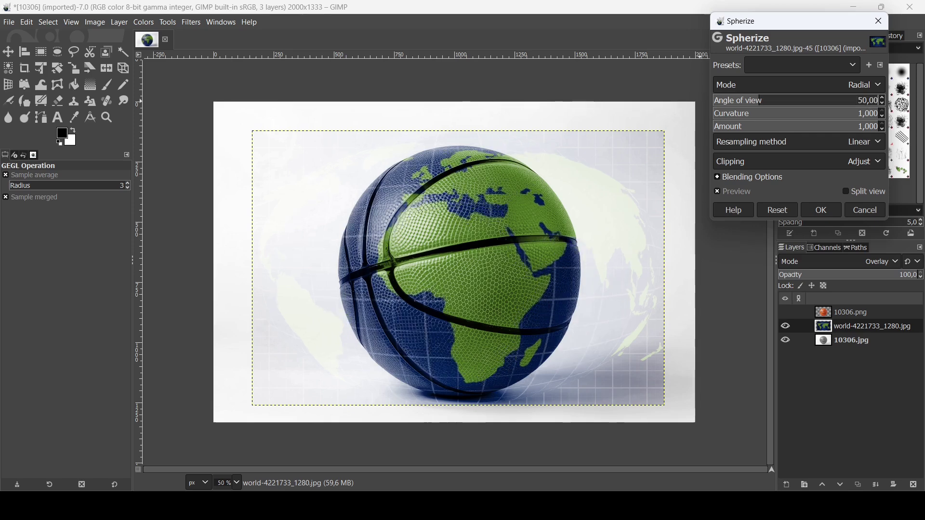
# Apply the spherize, then reposition the world map layer over the ball with the Move tool.
pyautogui.click(827, 206)
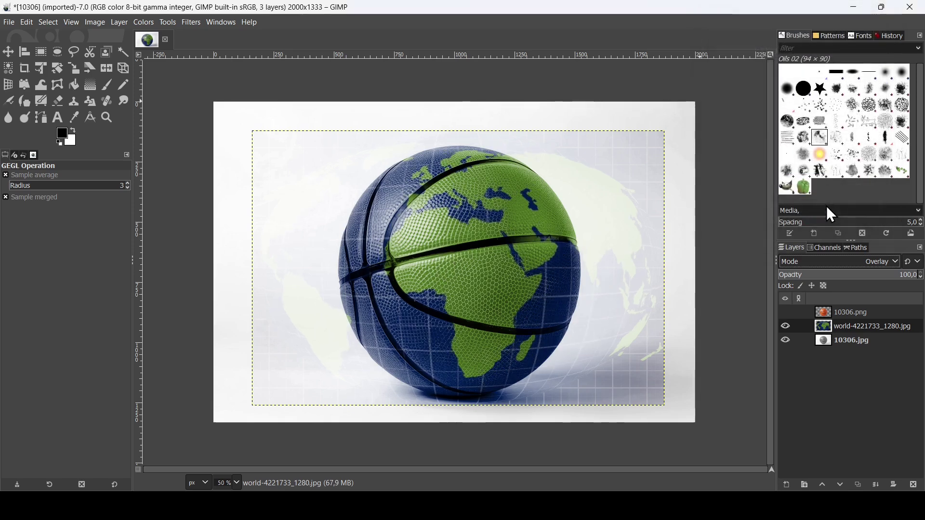
pyautogui.click(8, 52)
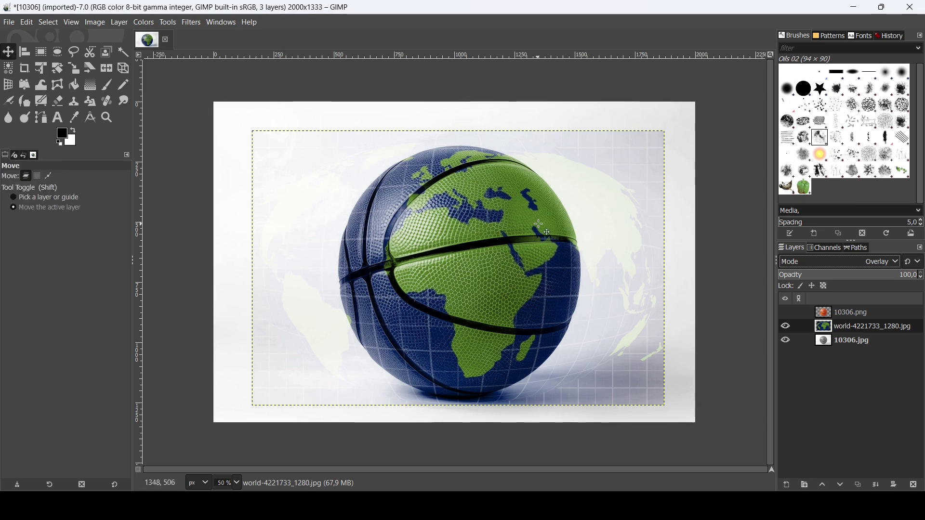
pyautogui.click(865, 327)
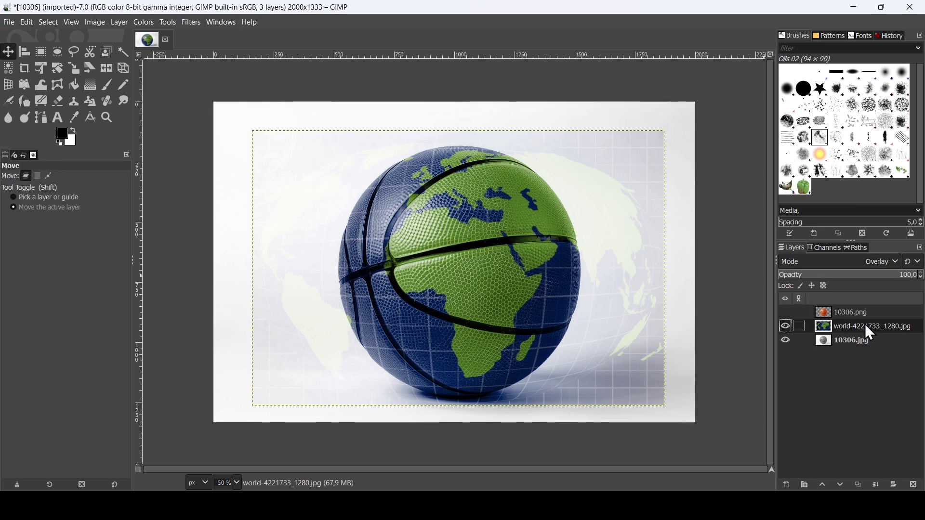
pyautogui.moveTo(541, 244); pyautogui.dragTo(606, 241)
# Load the 10306.png basketball's outline as a selection with Alpha to Selection.
pyautogui.click(786, 312)
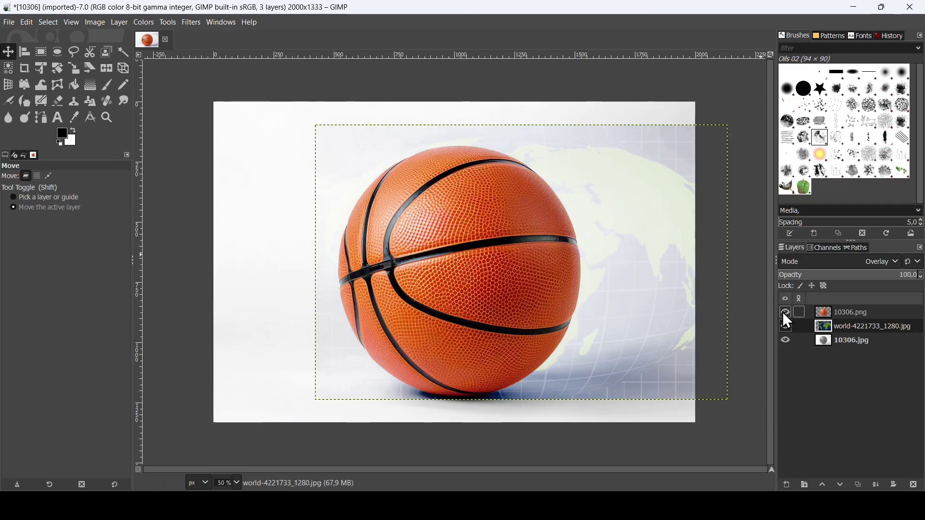
pyautogui.click(836, 311)
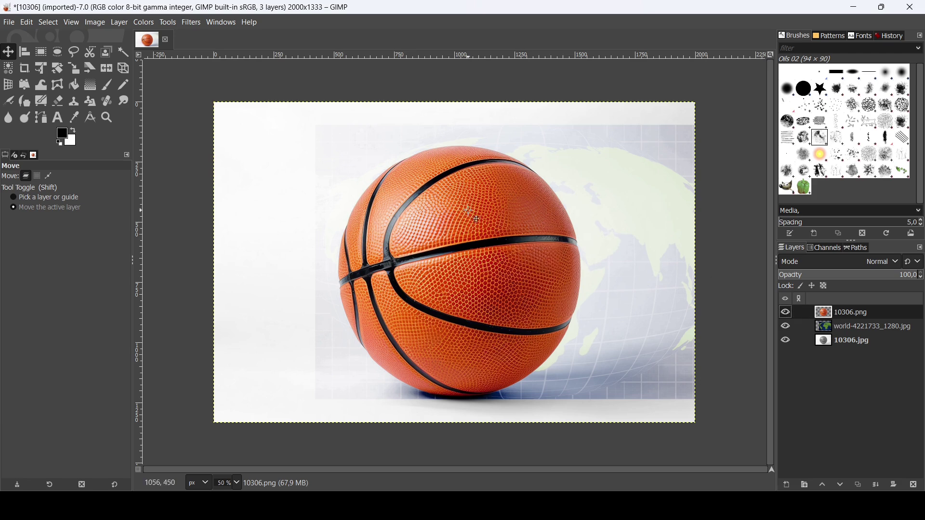
pyautogui.click(786, 327)
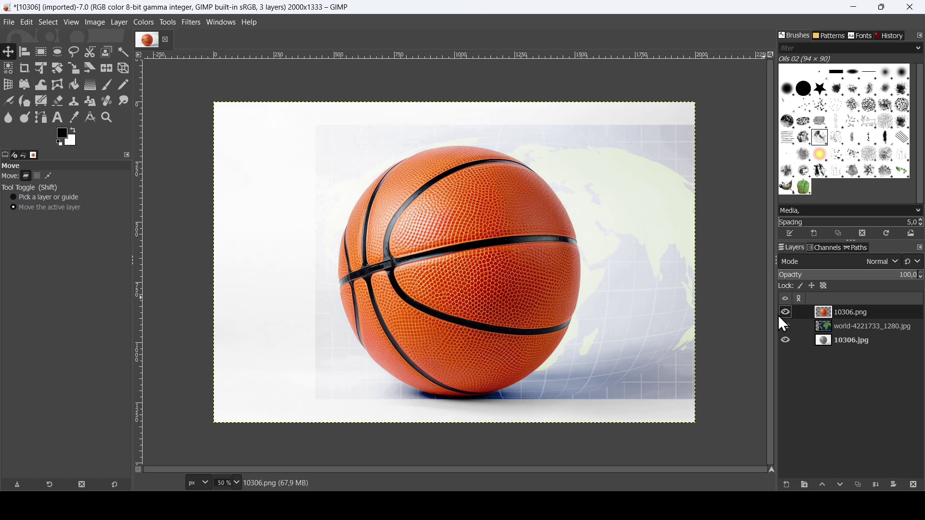
pyautogui.rightClick(820, 313)
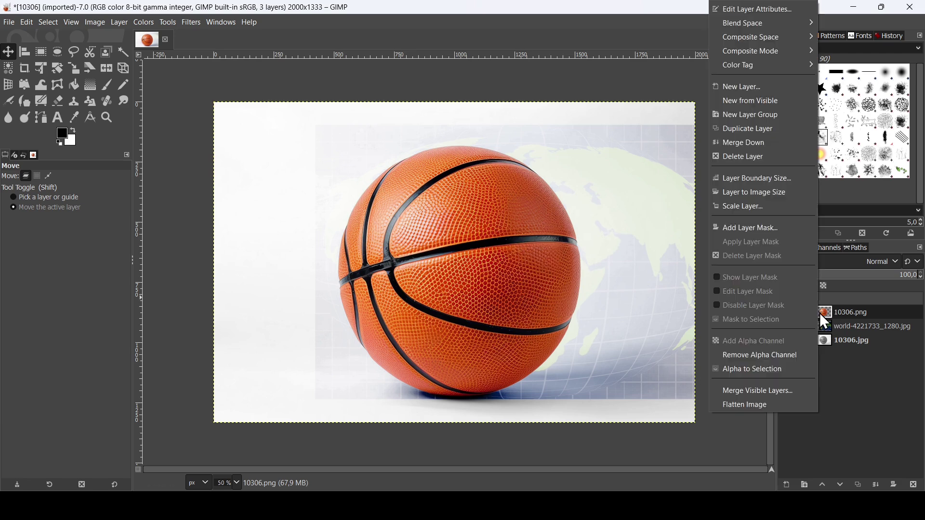
pyautogui.click(791, 372)
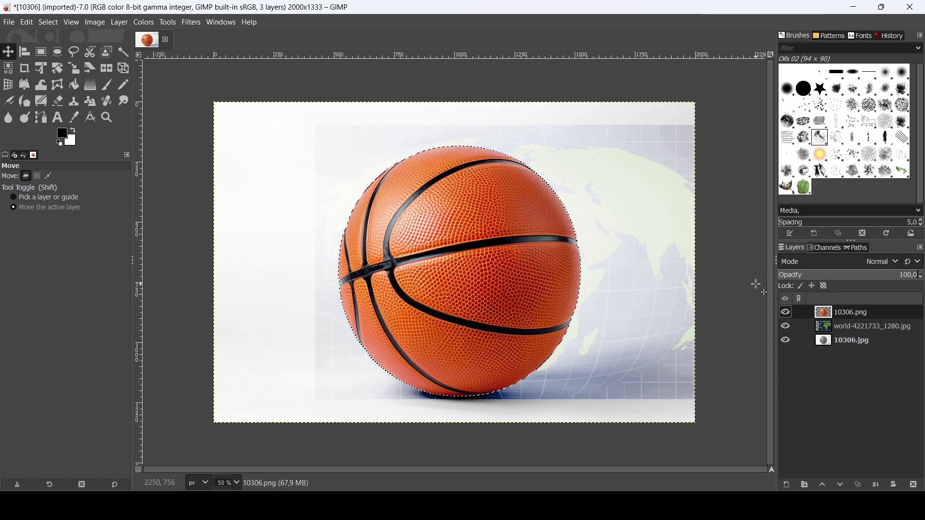
# Hide 10306.png and invert the selection to everything outside the ball on the world map layer.
pyautogui.click(787, 313)
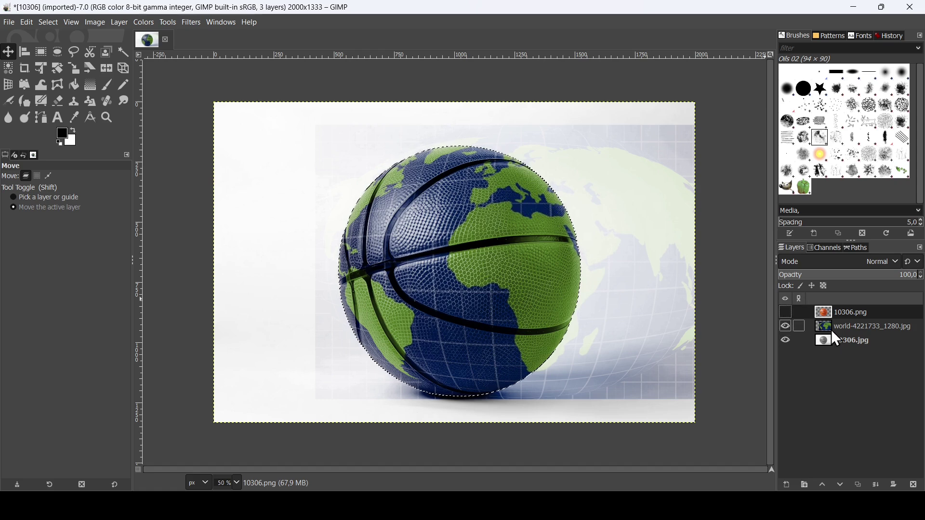
pyautogui.click(830, 329)
pyautogui.click(783, 325)
pyautogui.click(784, 325)
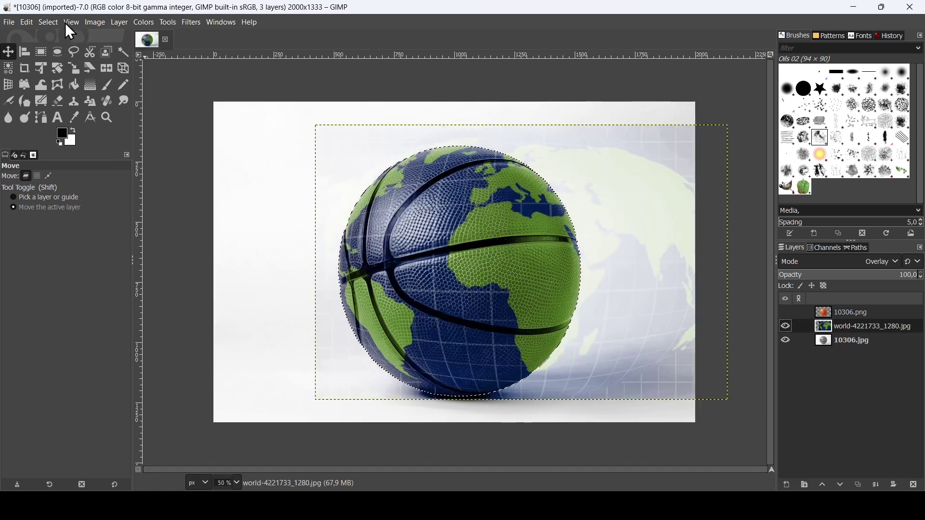
pyautogui.click(49, 22)
pyautogui.click(56, 66)
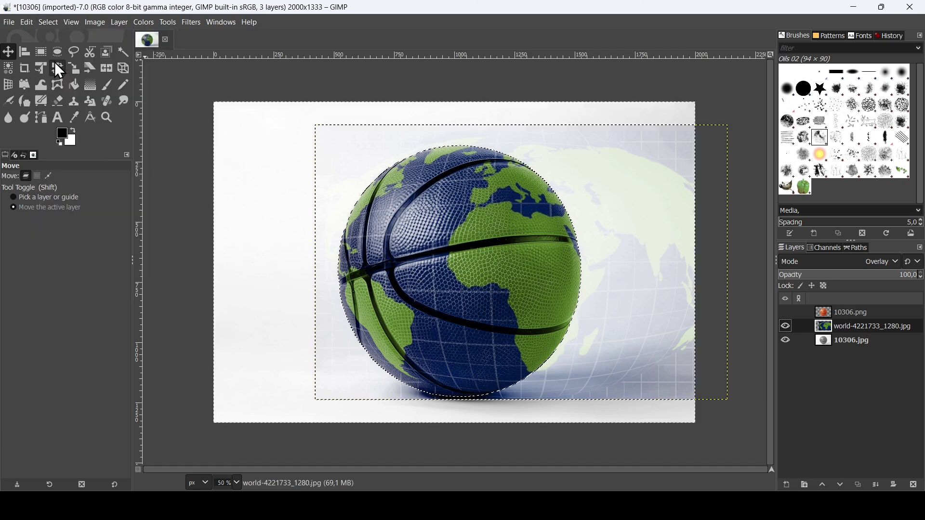
pyautogui.rightClick(823, 328)
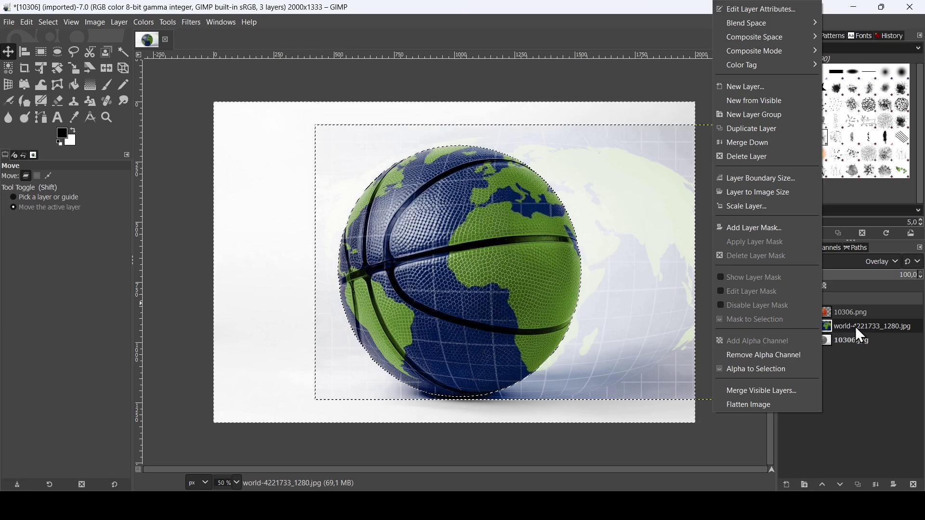
pyautogui.click(842, 332)
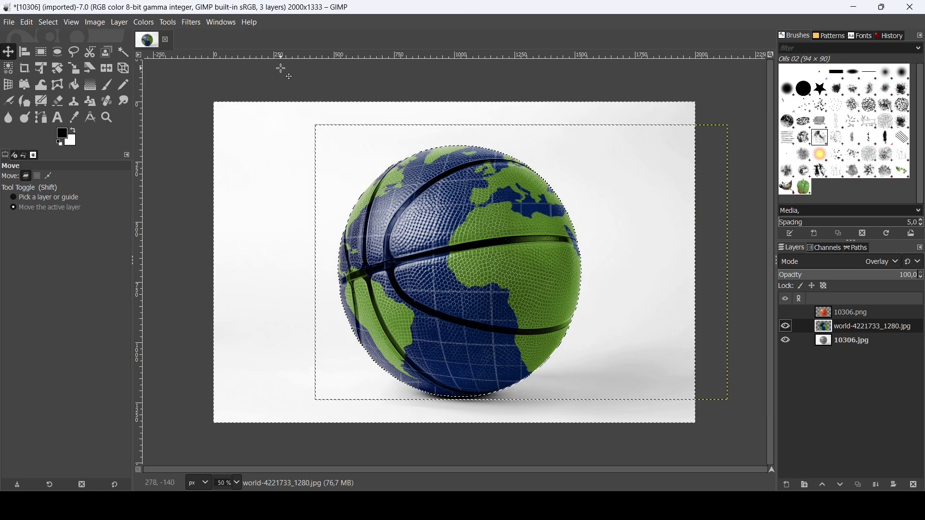
# Clear the selection, duplicate 10306.jpg as a hidden copy, and reselect the world map layer.
pyautogui.click(49, 22)
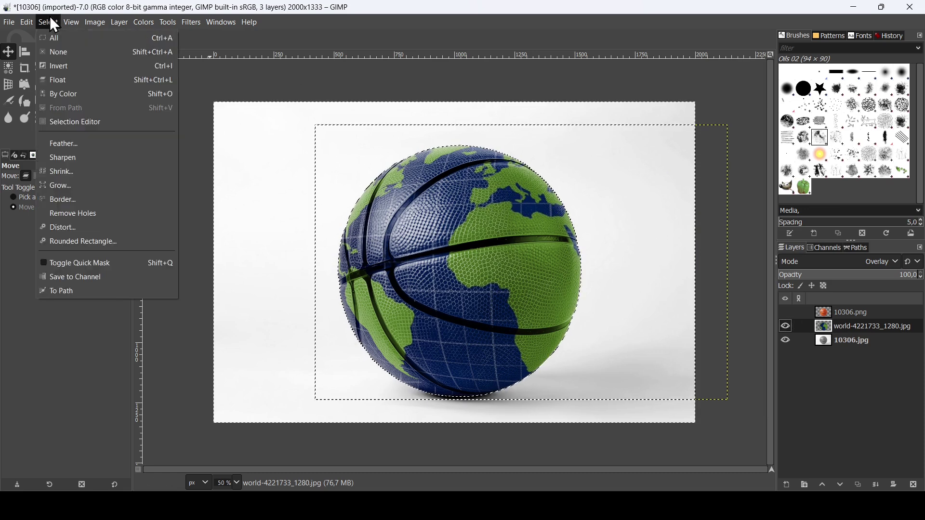
pyautogui.click(56, 56)
pyautogui.click(849, 341)
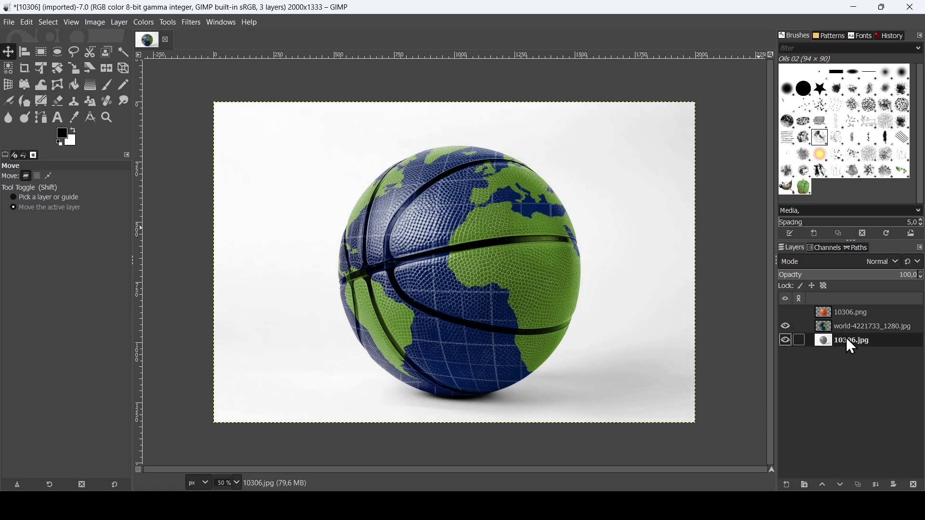
pyautogui.moveTo(846, 340); pyautogui.dragTo(832, 321)
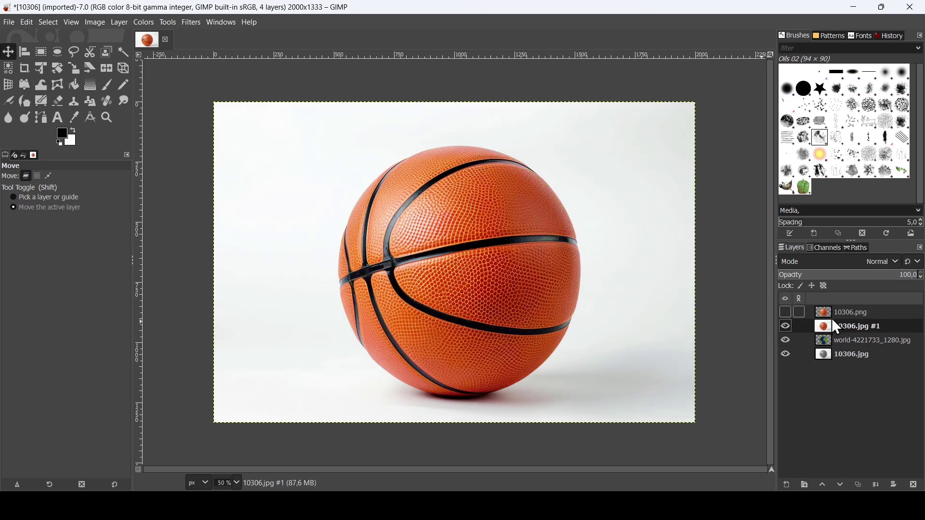
pyautogui.click(788, 331)
pyautogui.click(785, 328)
pyautogui.click(784, 328)
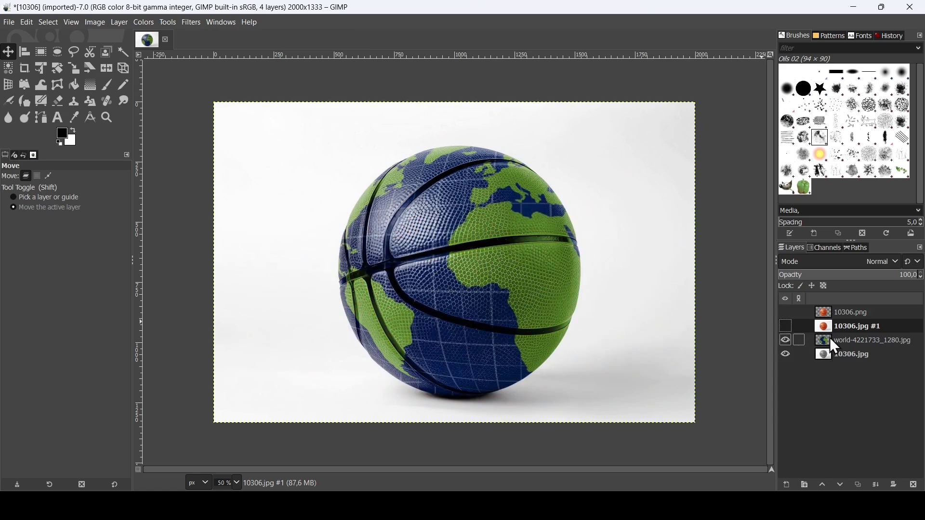
pyautogui.click(825, 354)
pyautogui.click(825, 343)
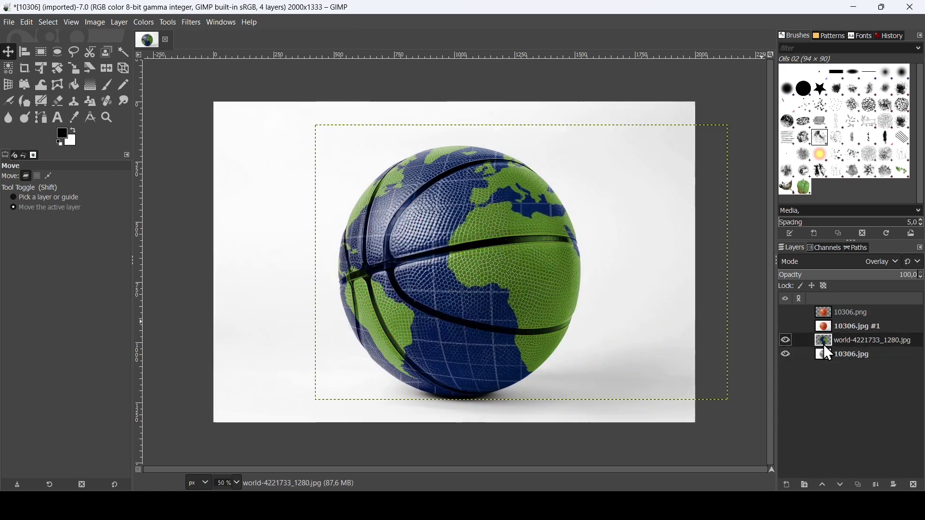
# Apply Levels to the world map with gamma 1,09 and white point 249.
pyautogui.click(144, 22)
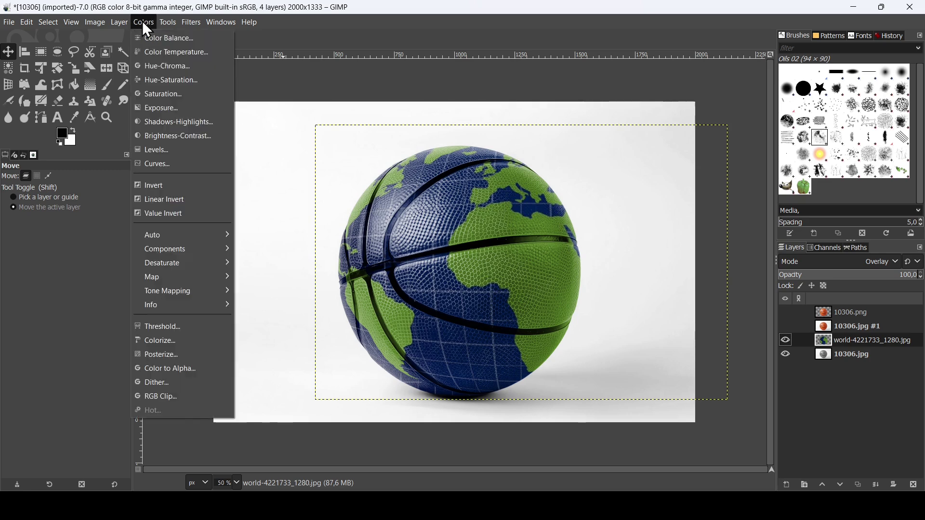
pyautogui.click(167, 149)
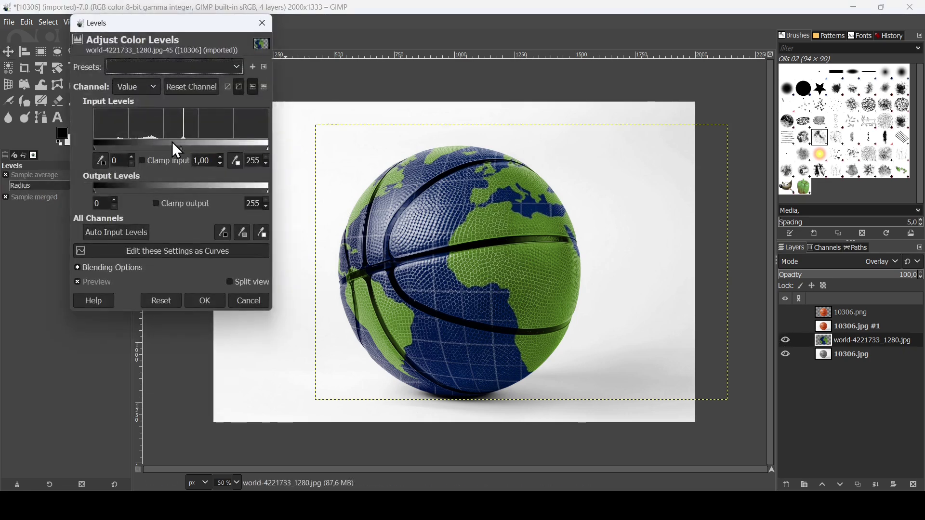
pyautogui.moveTo(180, 148)
pyautogui.mouseDown()
pyautogui.moveTo(195, 146)
pyautogui.moveTo(178, 147)
pyautogui.mouseUp()
pyautogui.moveTo(95, 149)
pyautogui.mouseDown()
pyautogui.moveTo(116, 146)
pyautogui.moveTo(78, 143)
pyautogui.mouseUp()
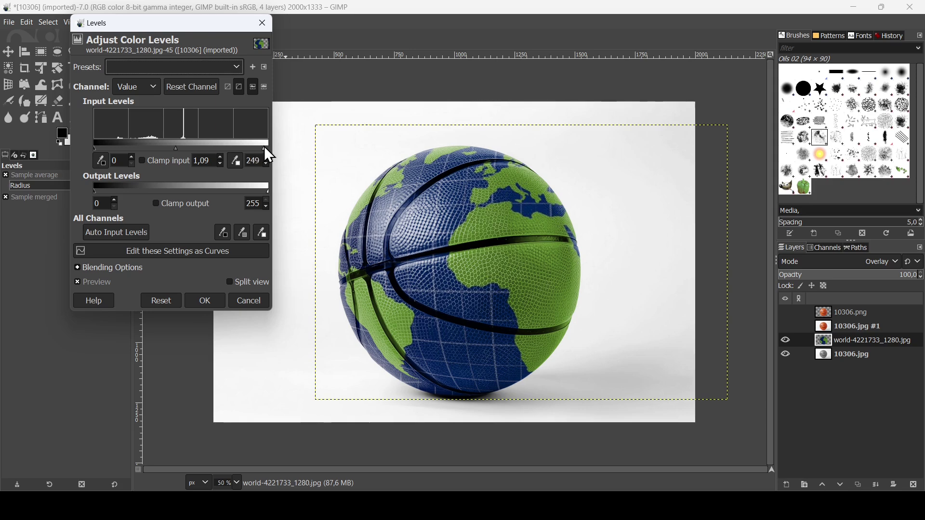
pyautogui.click(206, 297)
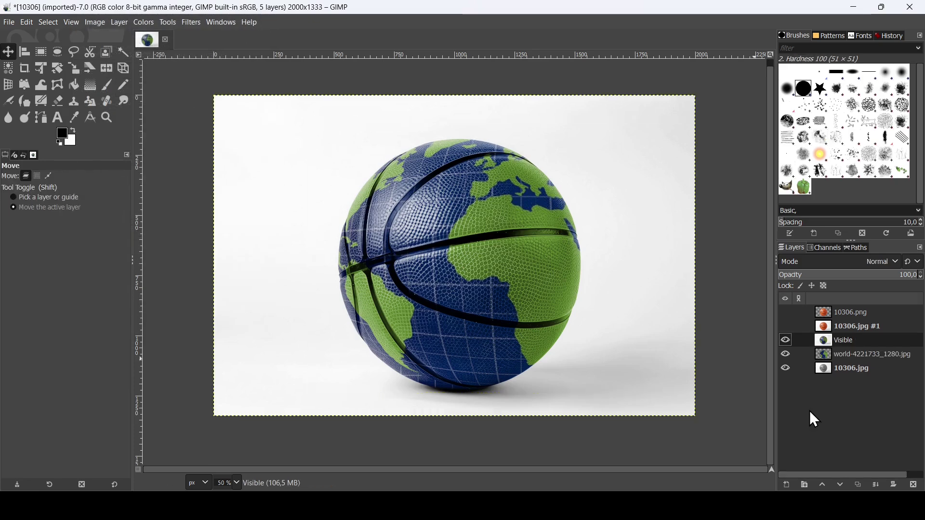